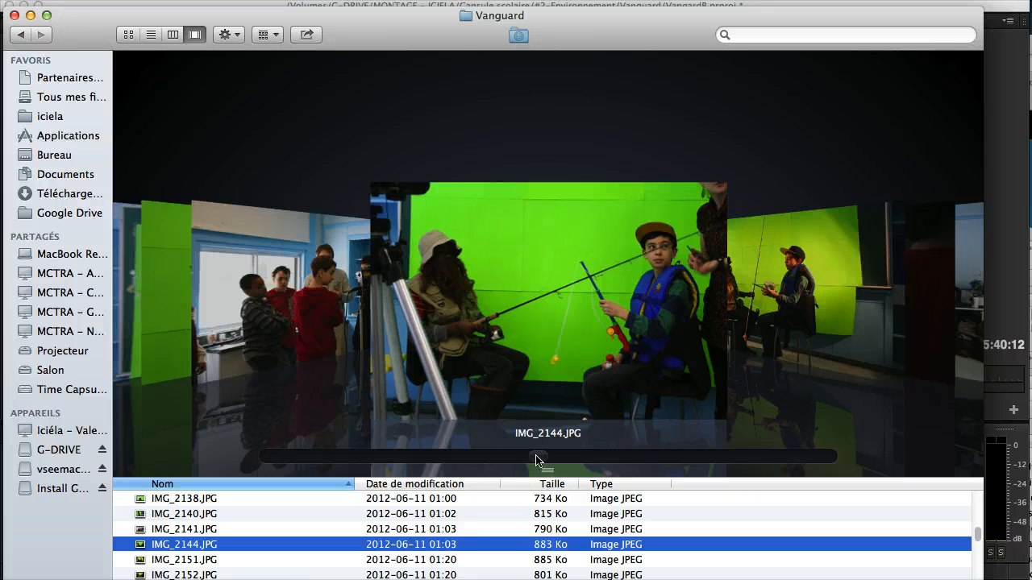
mouse_move(538, 461)
mouse_down()
mouse_move(524, 459)
mouse_move(549, 464)
mouse_up()
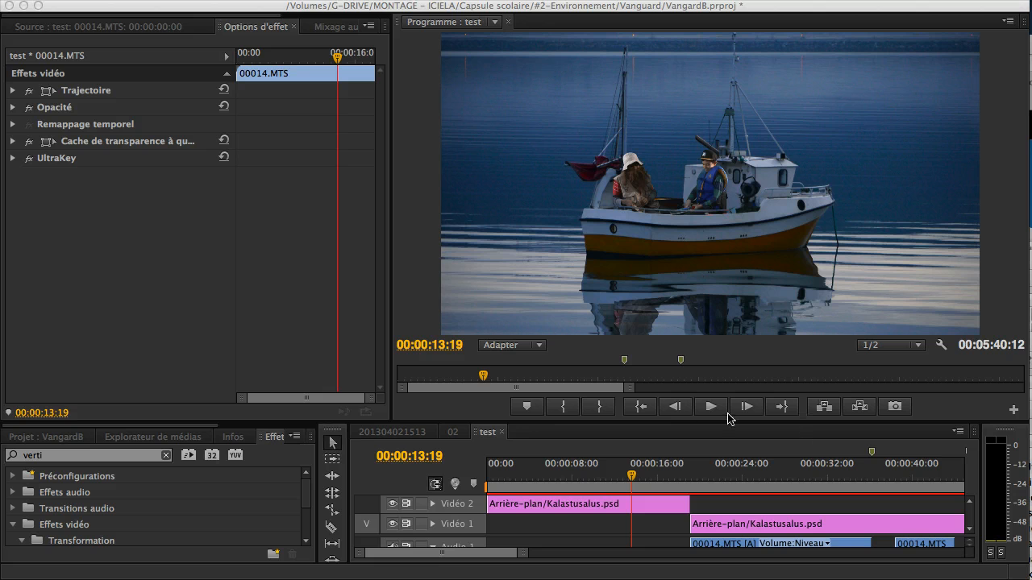
Step: Reveal the Vidéo 3 clip 00014.MTS in the project and view its raw green-screen footage in the source monitor
click(494, 425)
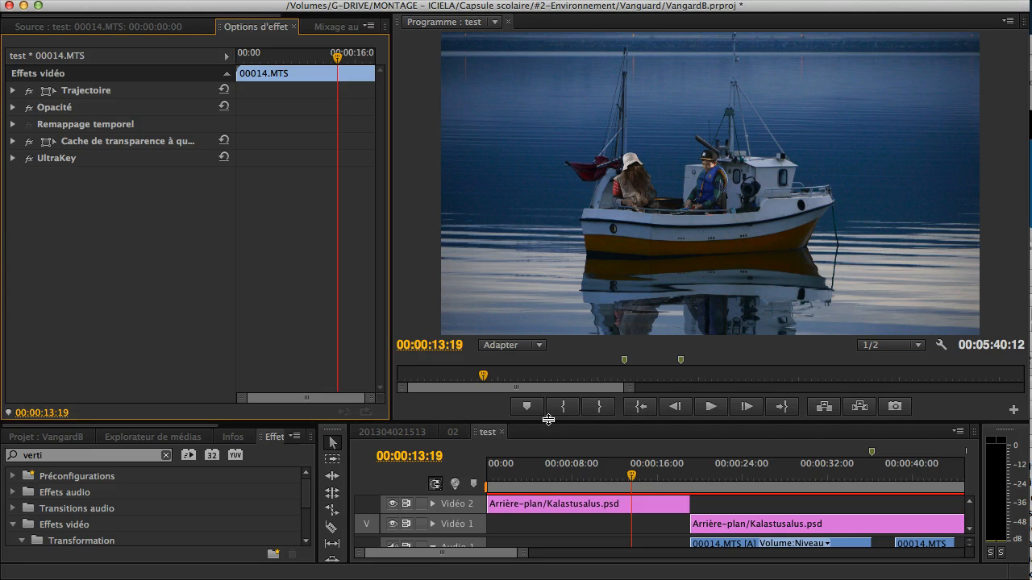
drag(548, 422, 568, 311)
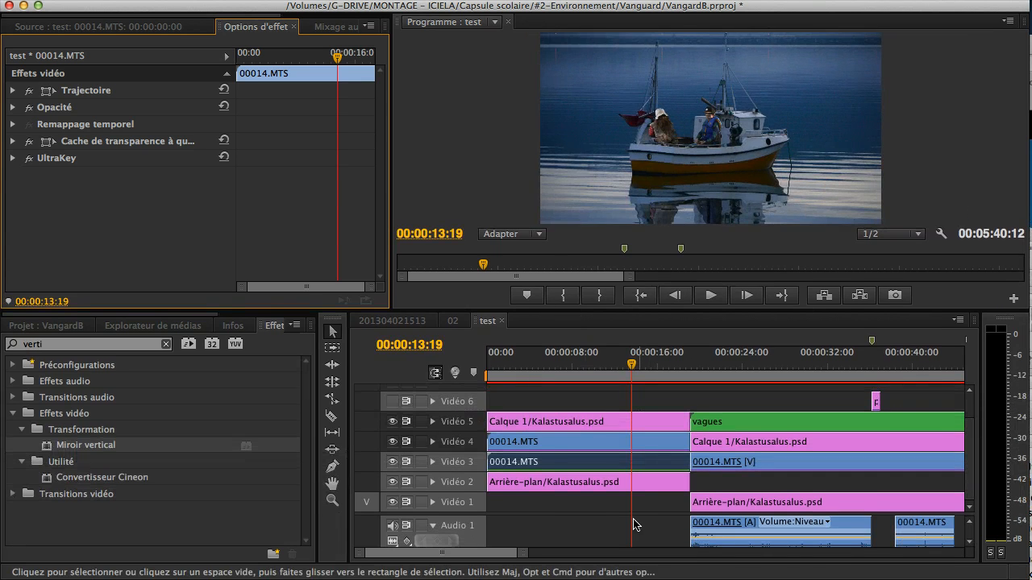
right_click(562, 460)
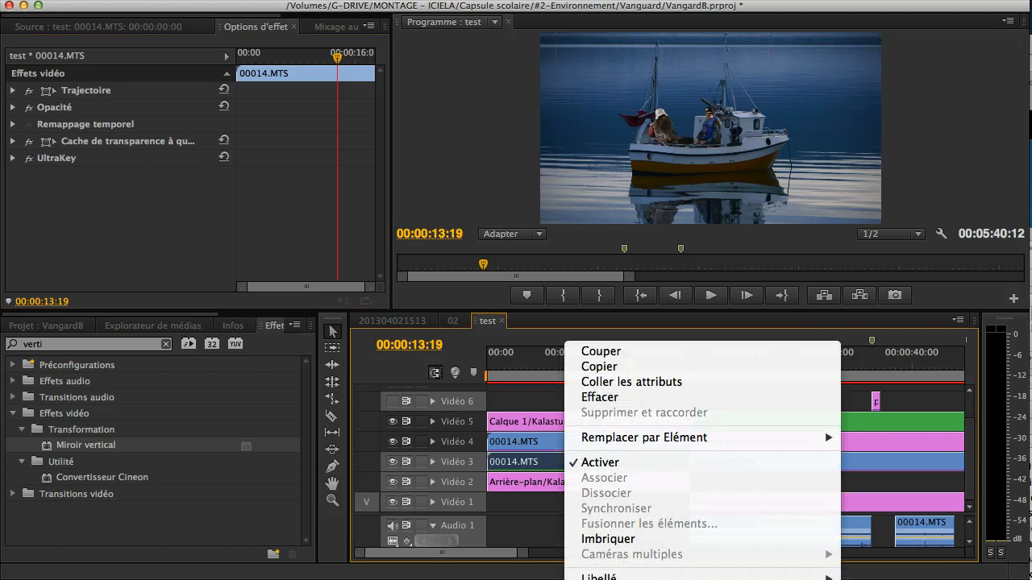
click(601, 579)
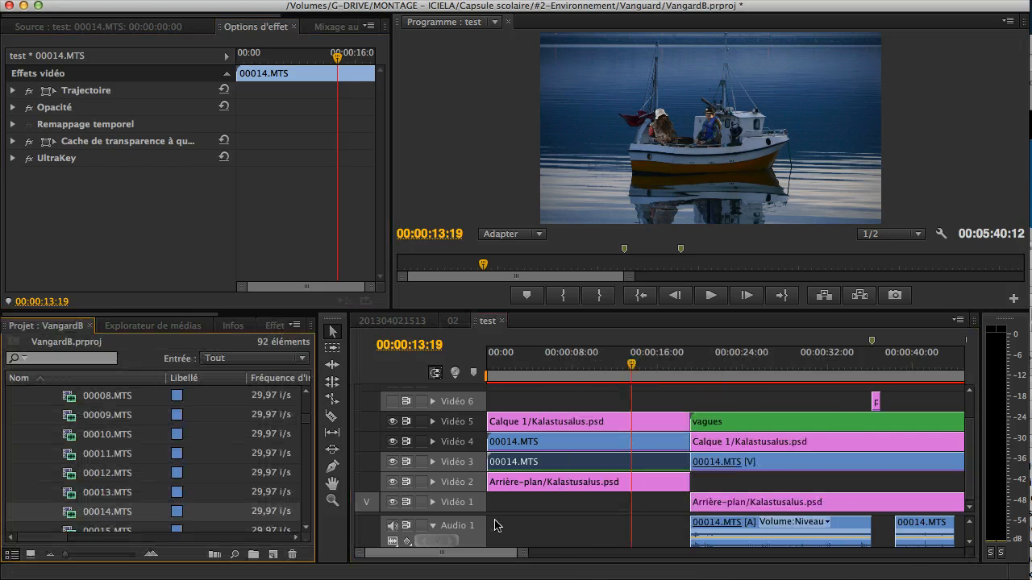
double_click(71, 518)
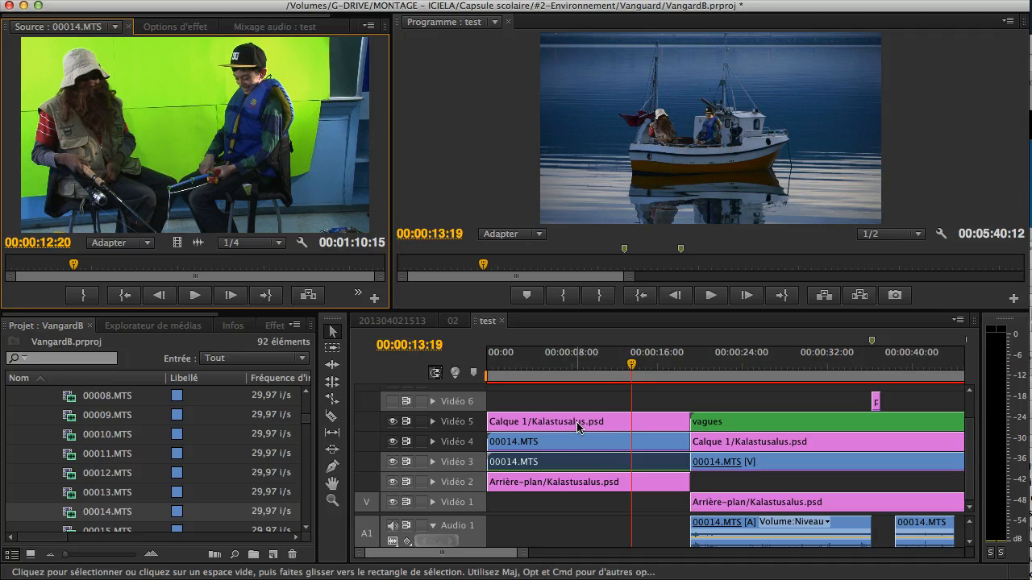
double_click(579, 462)
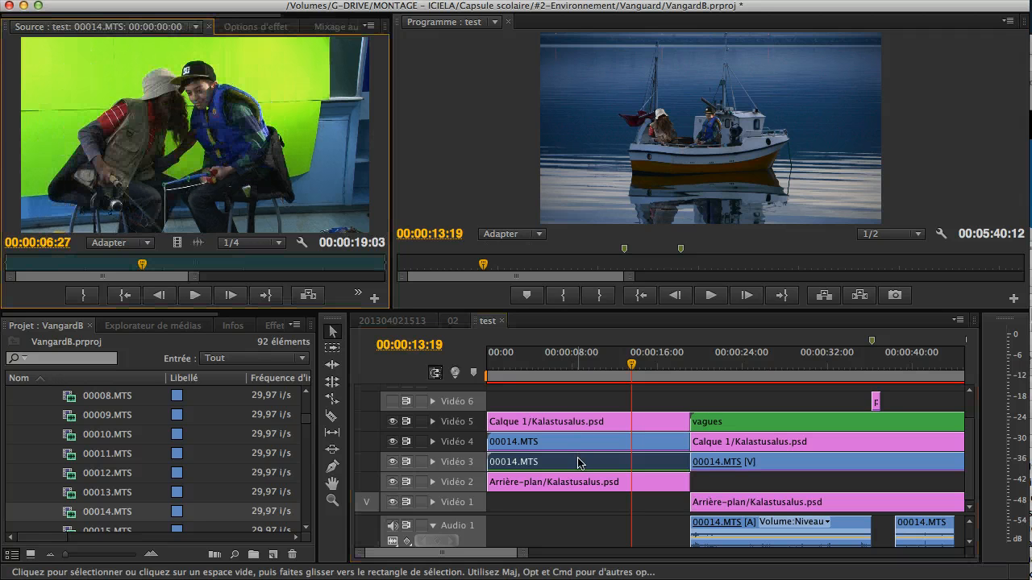
Step: Disable the UltraKey and Cache de transparence à quatre points effects on the Vidéo 3 clip
click(274, 26)
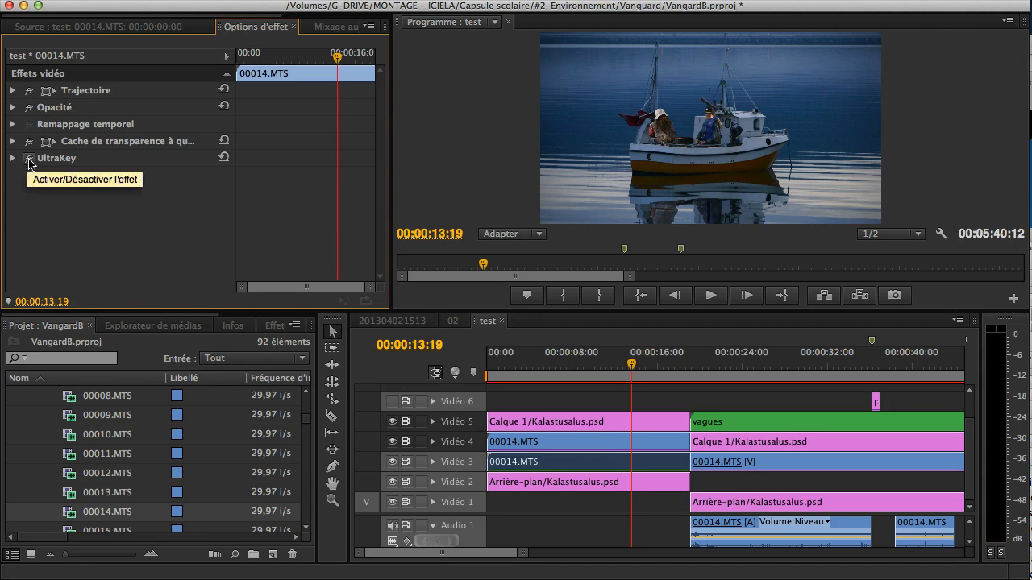
click(28, 159)
click(28, 141)
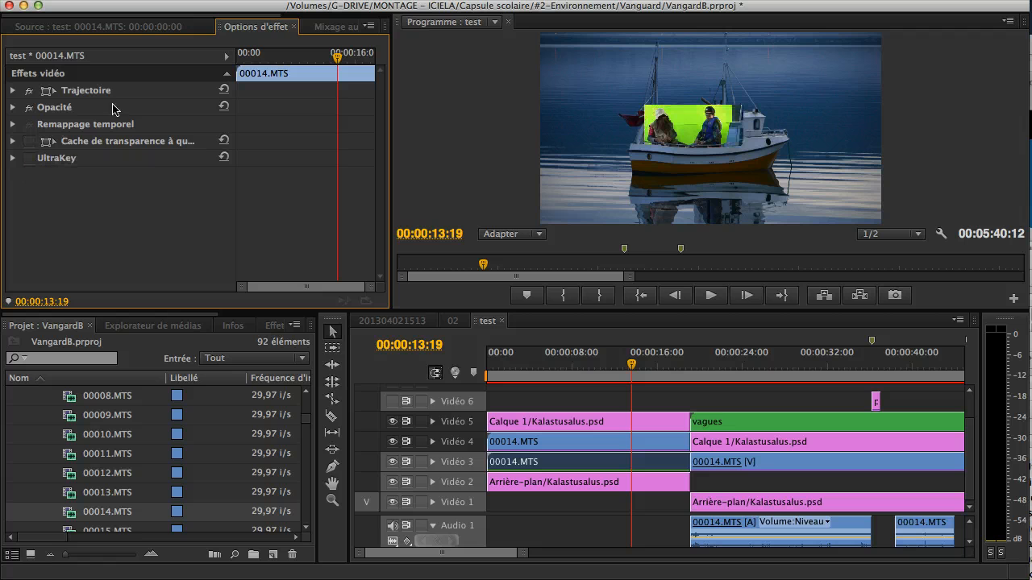
Step: Reset the Vidéo 3 clip's Trajectoire and hide the overlying tracks Vidéo 5 and Vidéo 4 to see the footage full frame
click(224, 90)
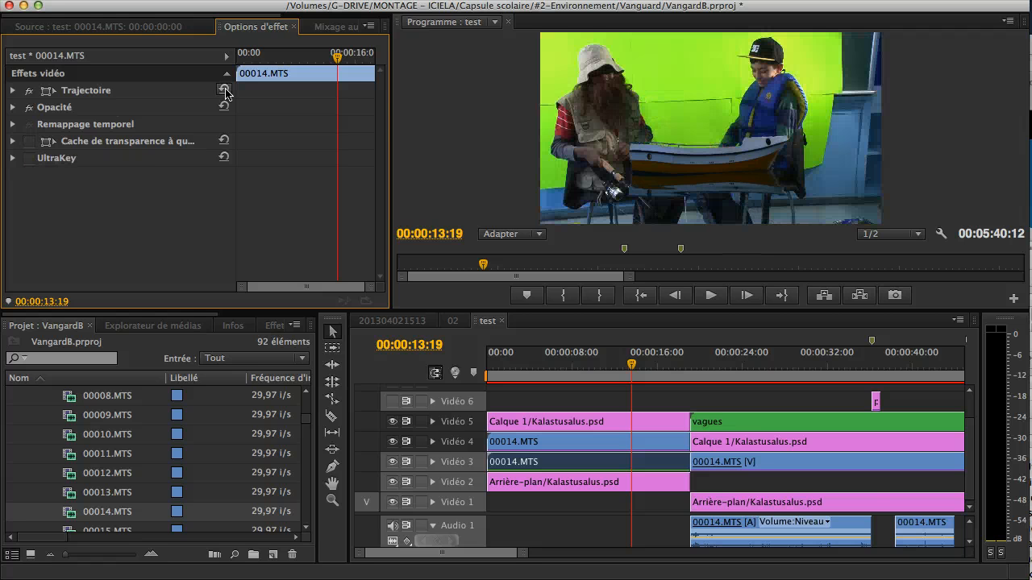
click(393, 421)
click(393, 441)
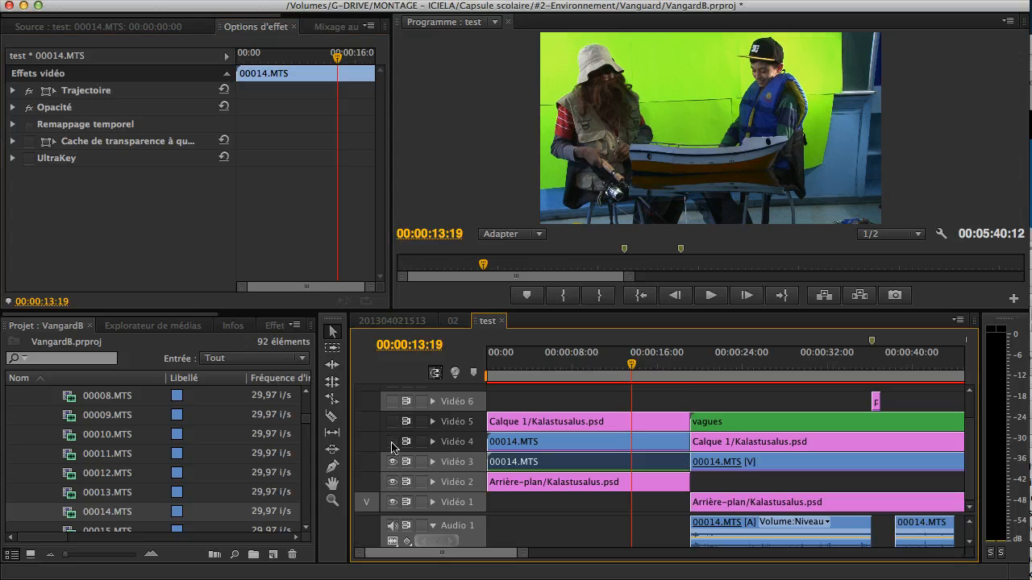
click(392, 481)
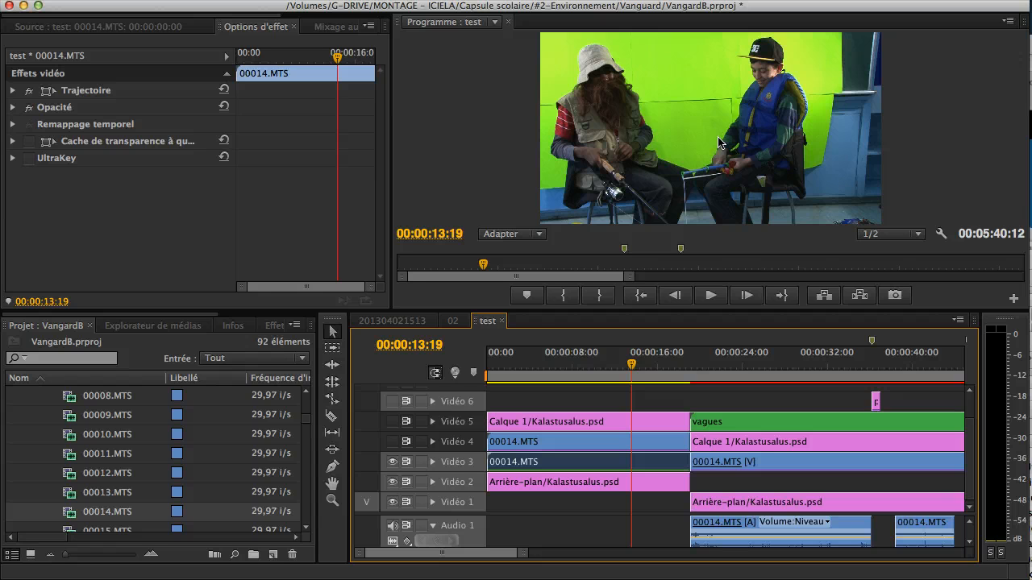
Step: Undo the Trajectoire reset and the track visibility changes
key(super+z)
key(super+z)
key(super+z)
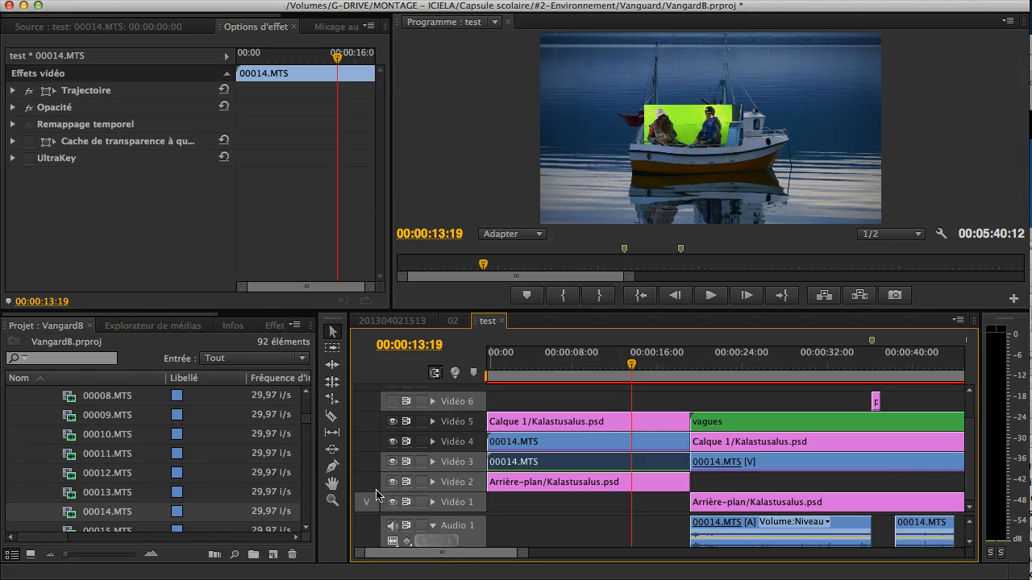
Step: Hide tracks Vidéo 4, Vidéo 5 and Vidéo 2 to isolate the scaled-down green-screen clip on Vidéo 3
click(392, 441)
click(393, 422)
click(393, 482)
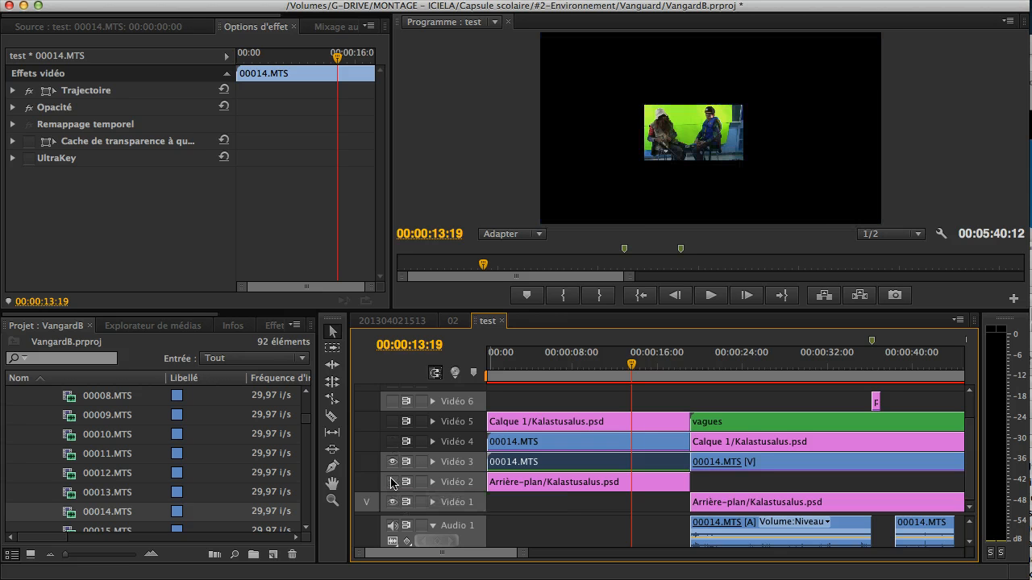
Step: Show Vidéo 2 and toggle Vidéo 3 off to examine the background boat image alone
click(392, 482)
click(393, 463)
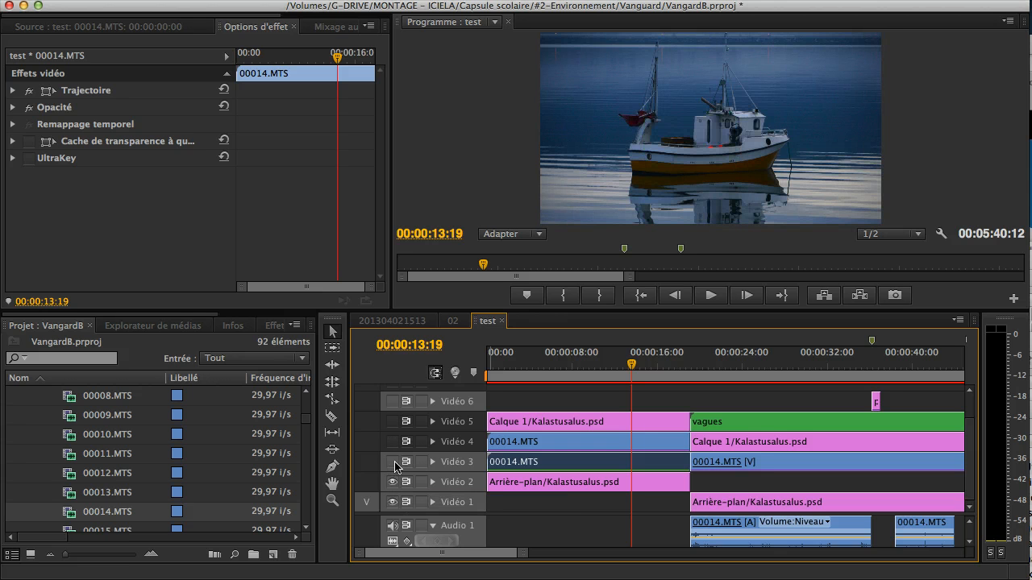
click(393, 463)
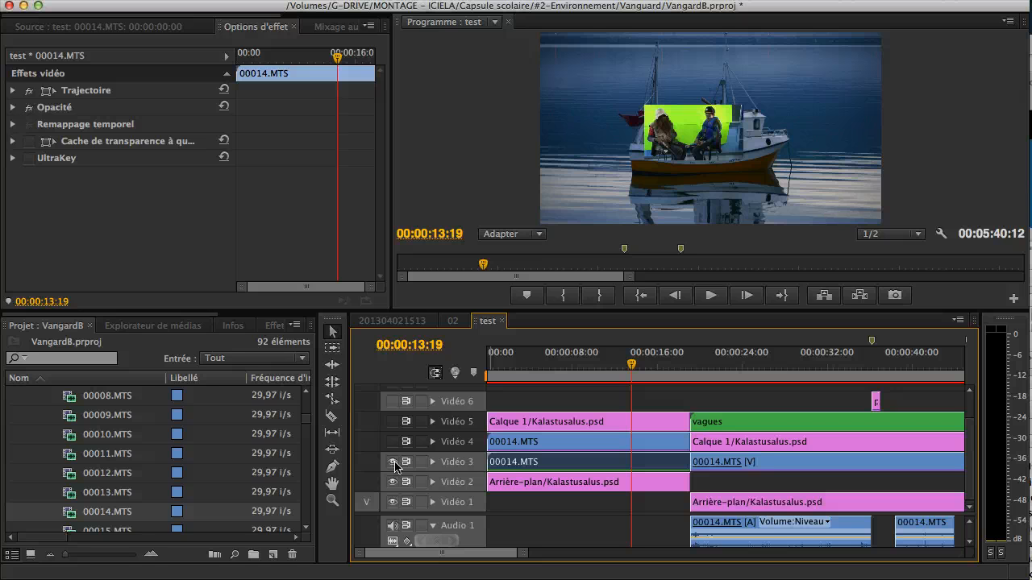
click(394, 463)
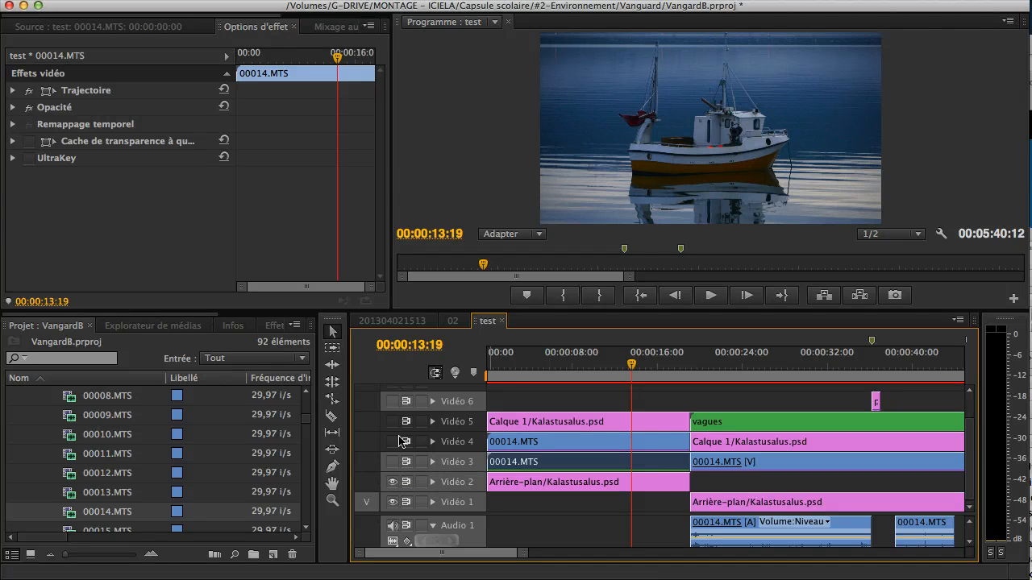
click(725, 152)
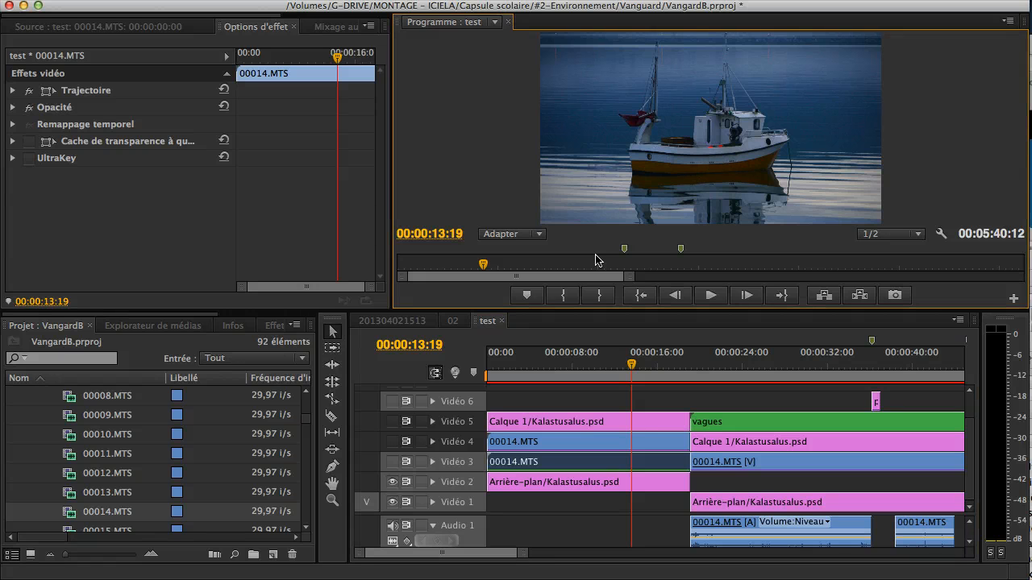
Step: Show the Vidéo 5 boat cutout without its background, and restore the Vidéo 3 clip and Vidéo 2 background beneath it
click(392, 423)
click(393, 482)
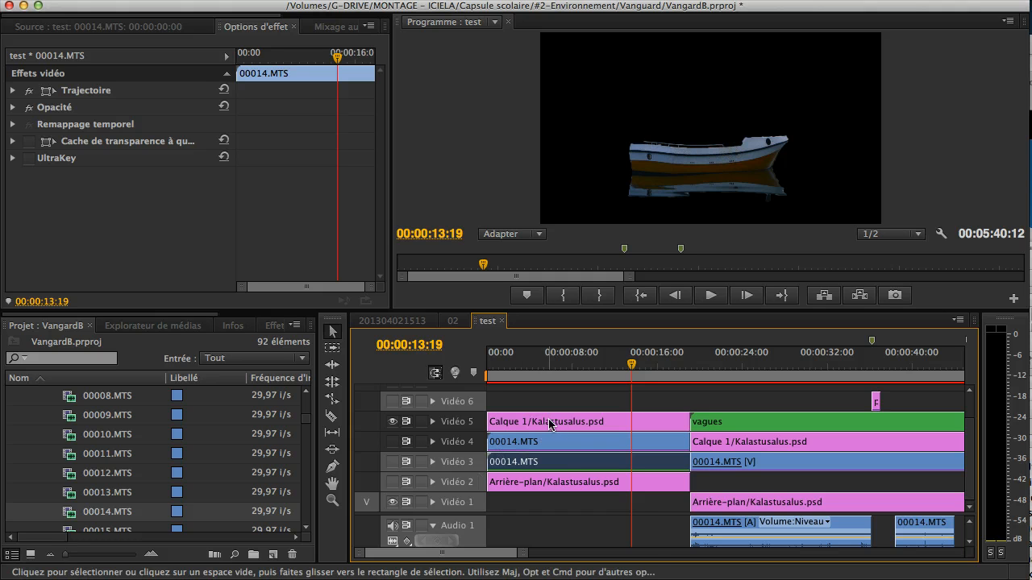
click(393, 463)
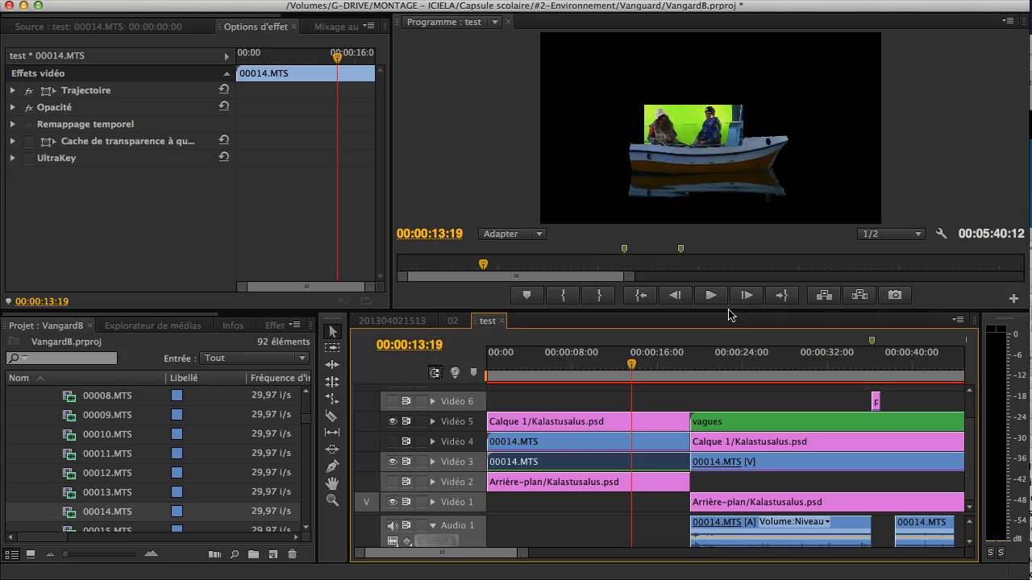
drag(728, 314, 766, 362)
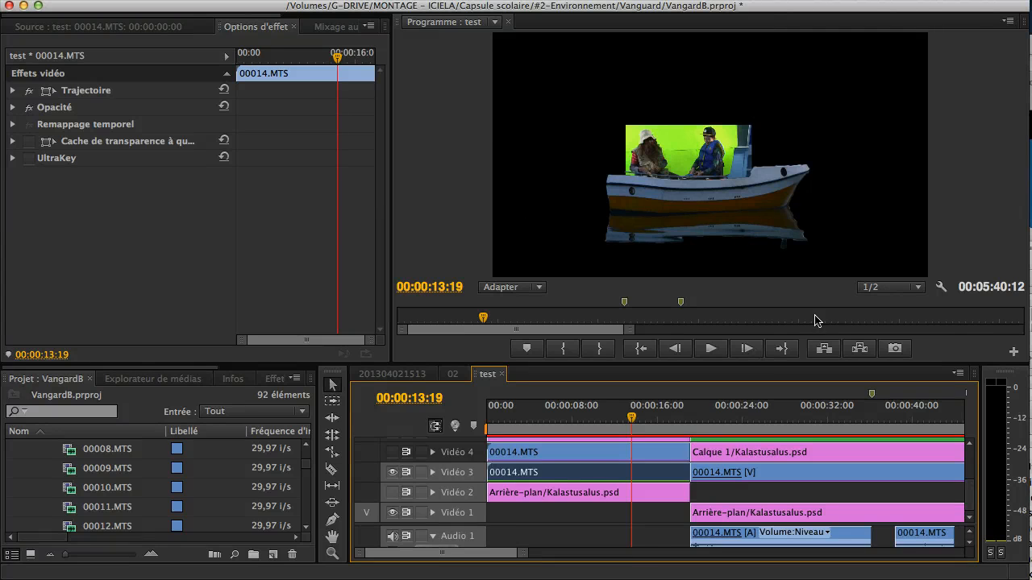
click(392, 492)
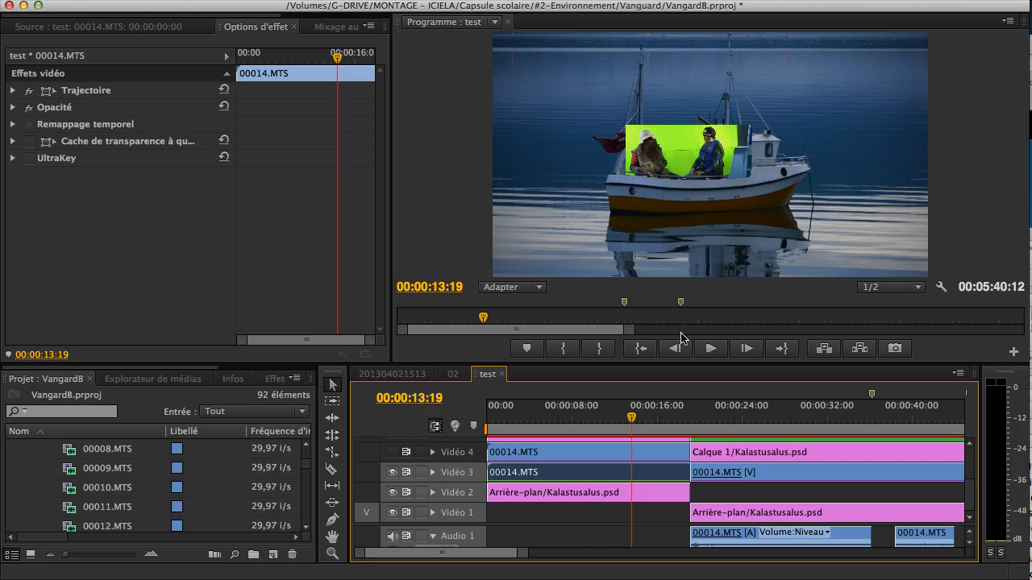
drag(681, 363, 700, 352)
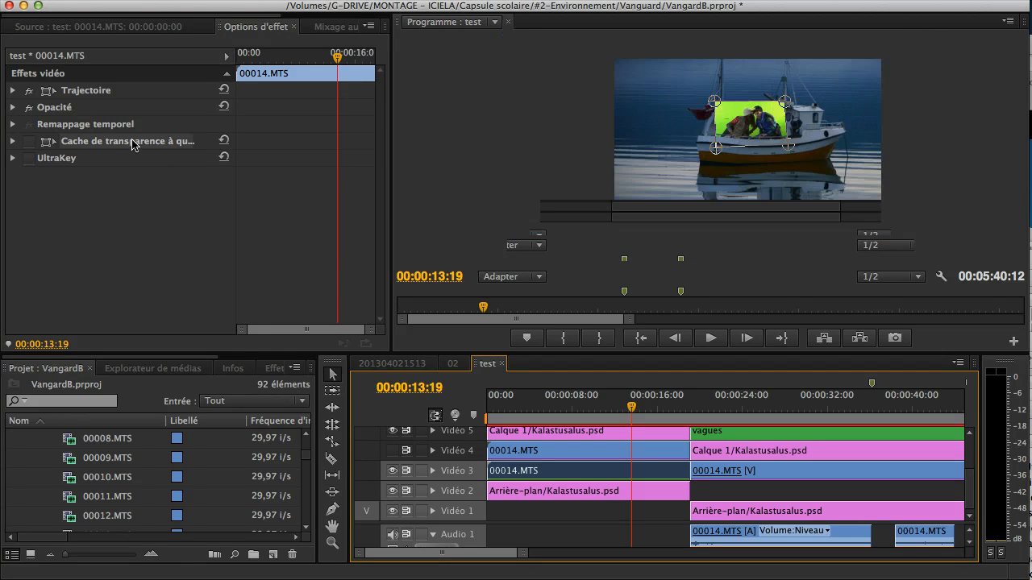
Step: Re-enable the clip's four-point matte and locate Cache de transparence à quatre points by searching the effects for "cache"
click(29, 141)
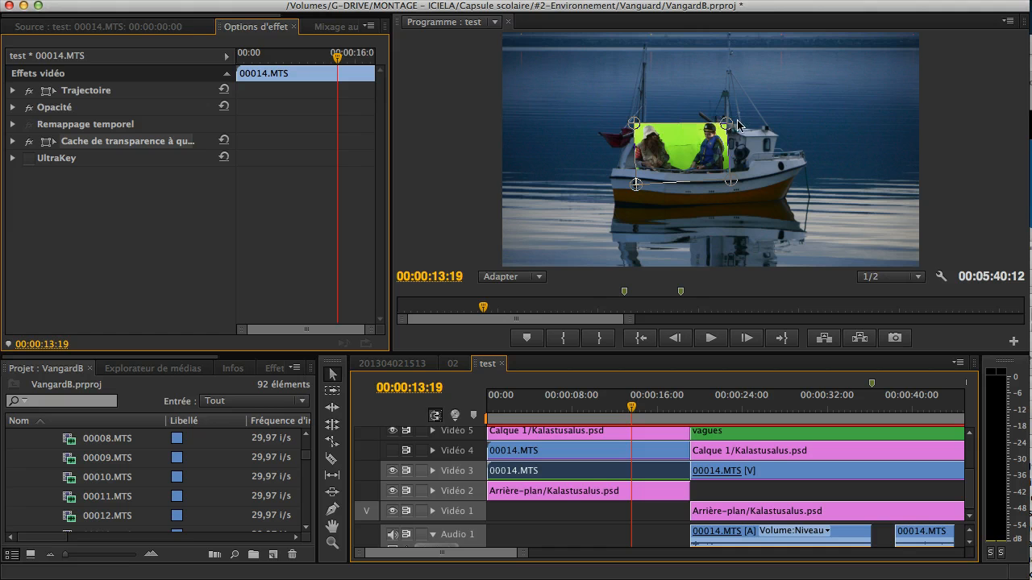
click(272, 367)
click(112, 387)
key(super+a)
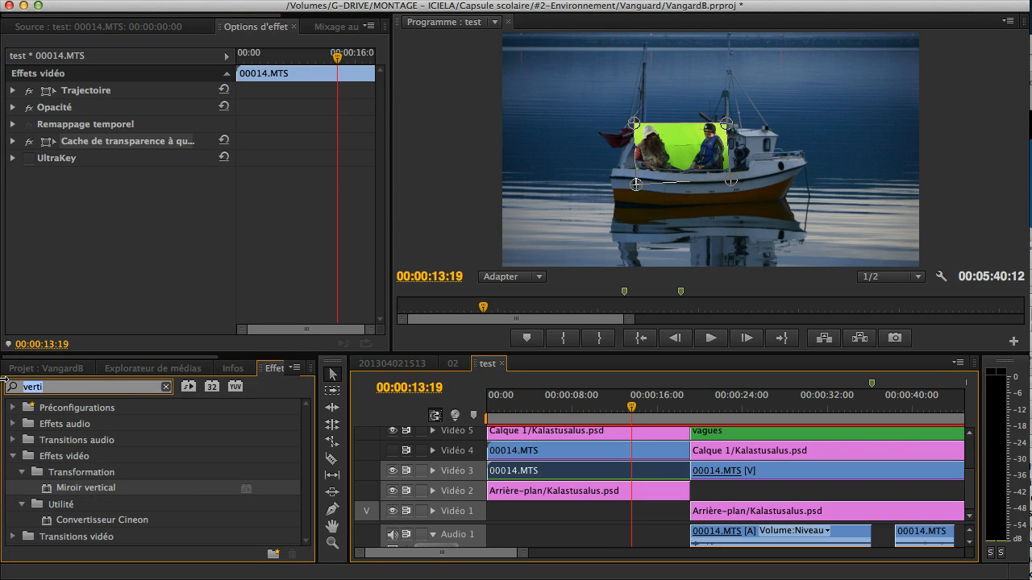
text(car)
key(BackSpace)
text(che)
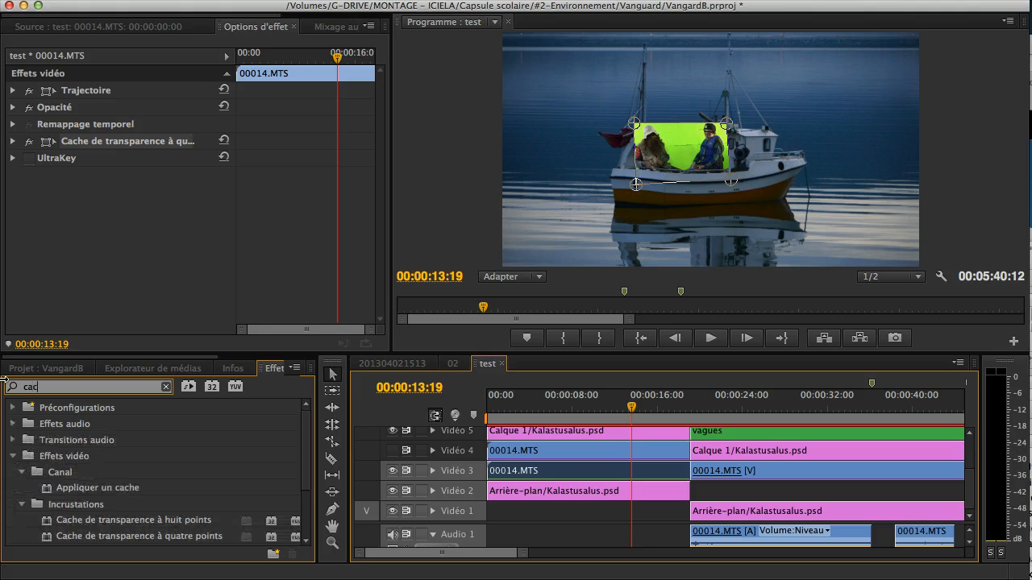
click(180, 539)
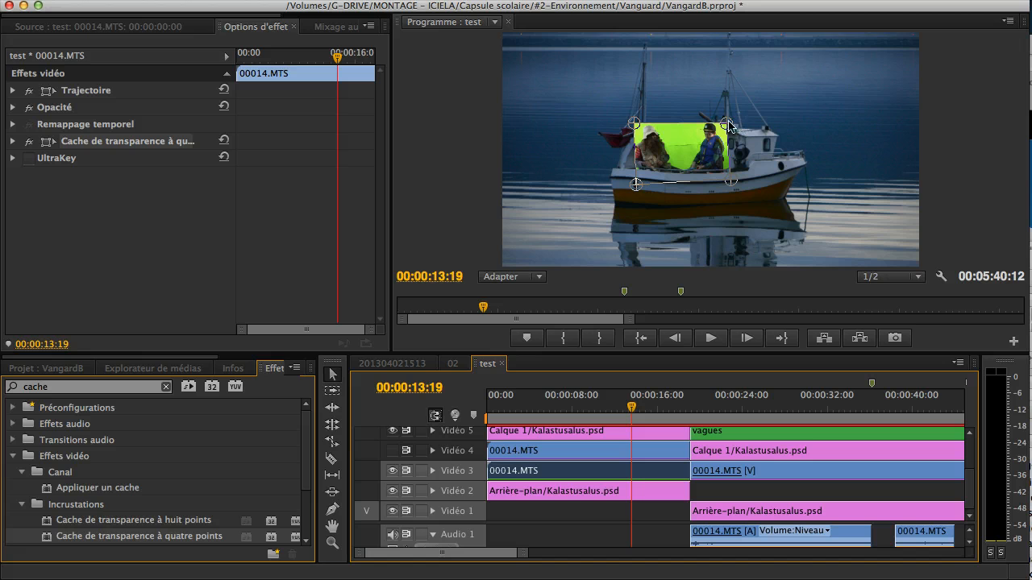
Step: Try moving the matte's upper-right corner inward over the seated boy, and undo the move
drag(727, 126, 691, 146)
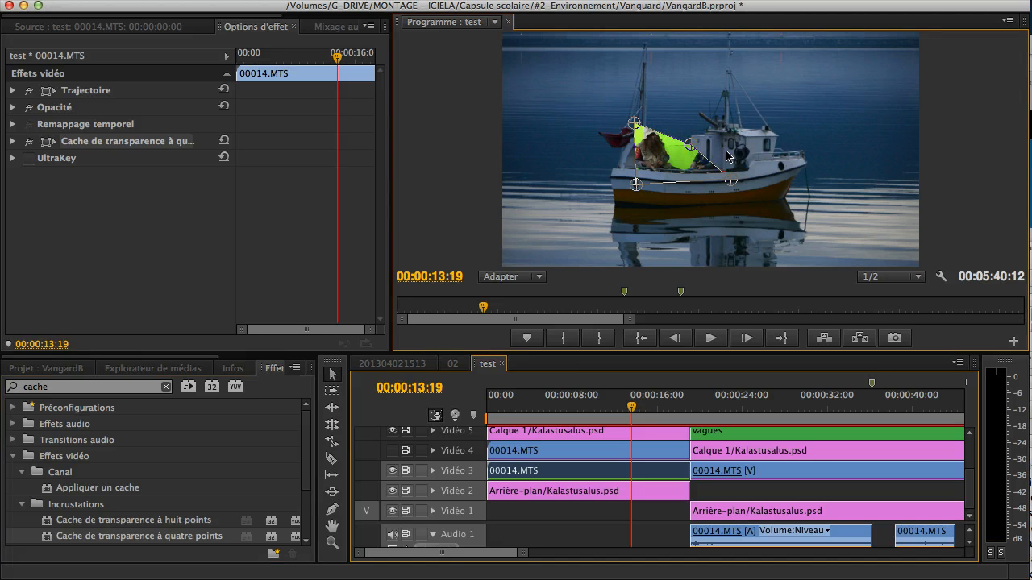
key(super+z)
Step: Toggle the clip's existing UltraKey effect on and back off to compare the keying
click(74, 161)
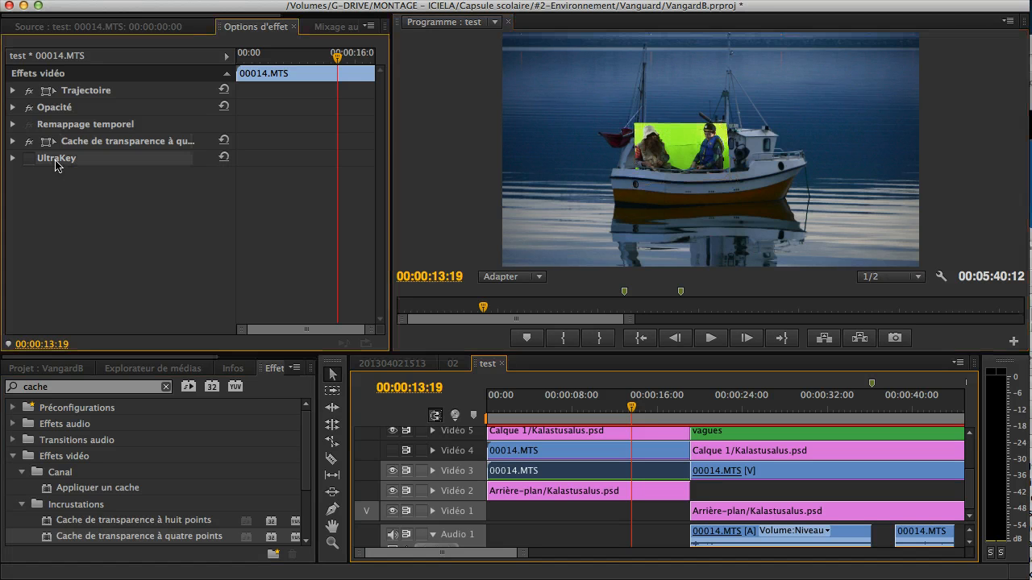
click(28, 160)
click(29, 160)
Step: Search the effects for "key" and apply a new UltraKey to the 00014.MTS clip on Vidéo 3
click(537, 278)
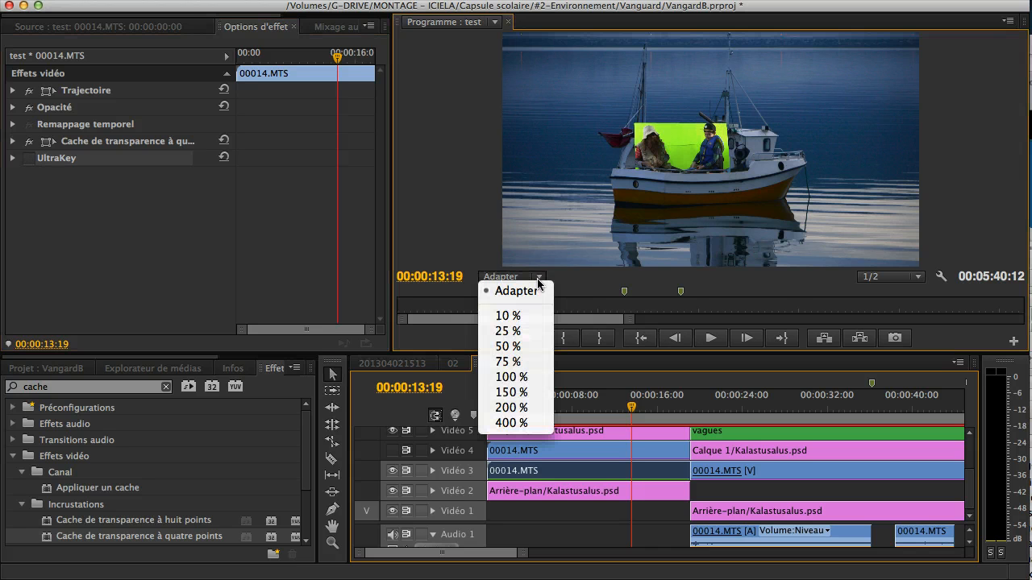
click(542, 392)
drag(1022, 149, 1022, 133)
drag(87, 385, 8, 384)
text(key)
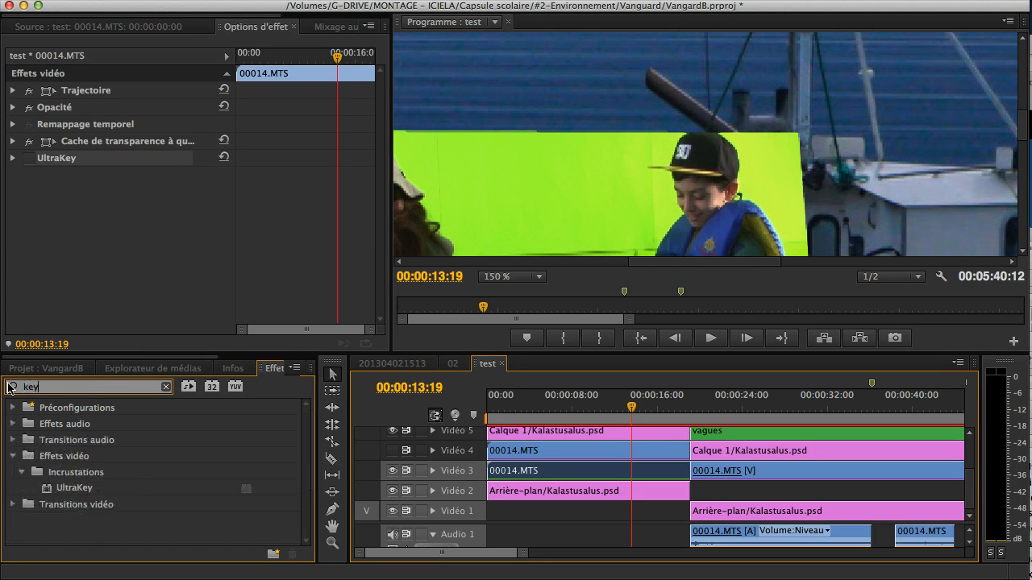
click(46, 489)
drag(46, 490, 516, 473)
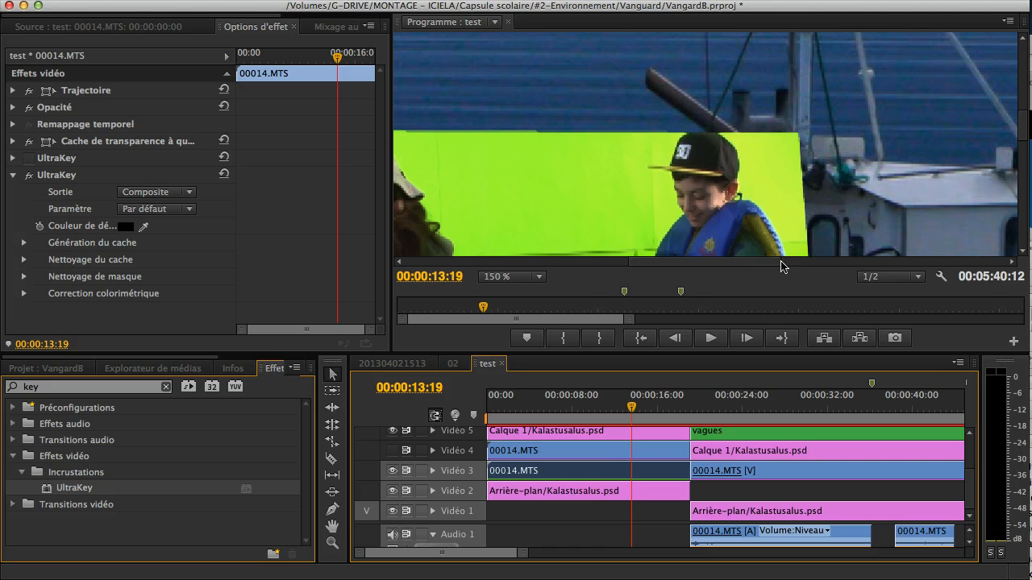
Step: Sample the green backdrop between the two people as the new UltraKey's key colour
drag(737, 266, 711, 266)
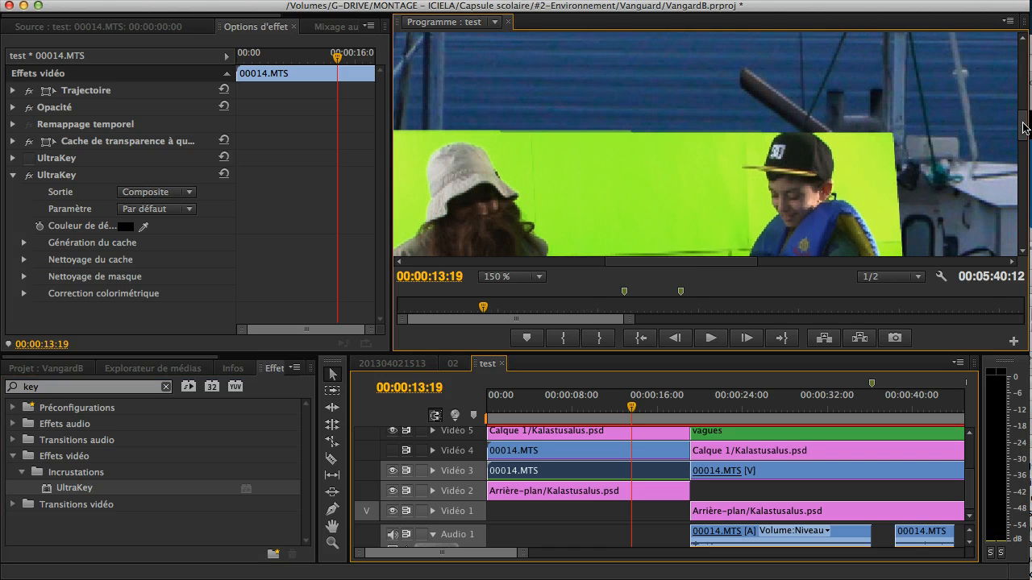
scroll(585, 169, down, 5)
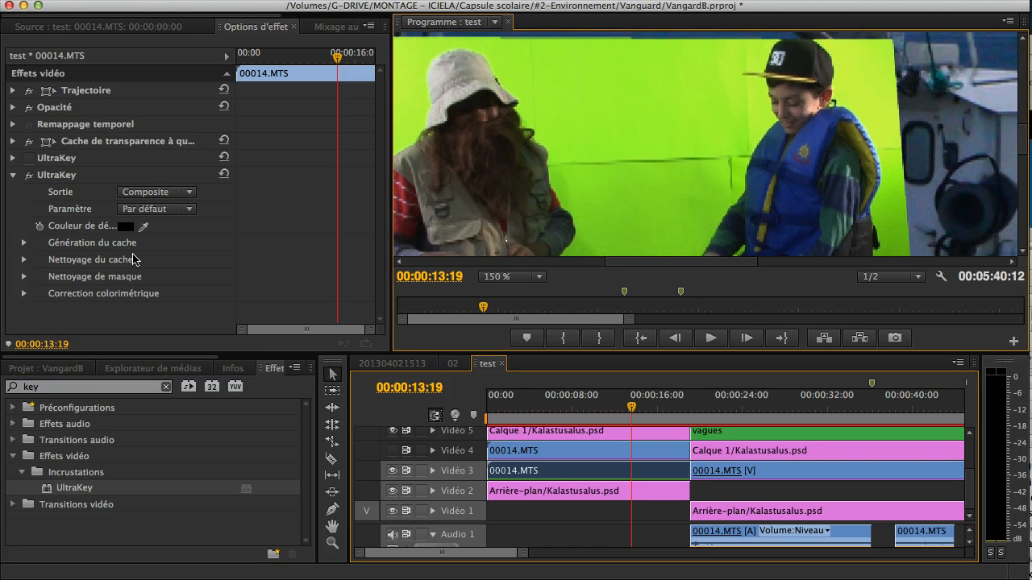
drag(143, 226, 548, 102)
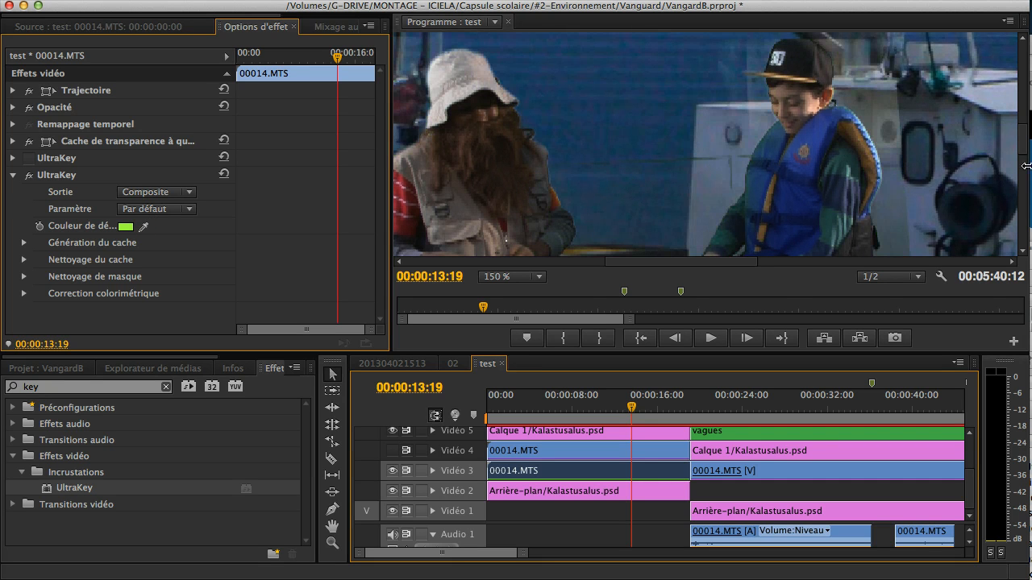
Step: Set Piédestal to 100 in the new UltraKey's matte generation settings
scroll(1023, 159, up, 2)
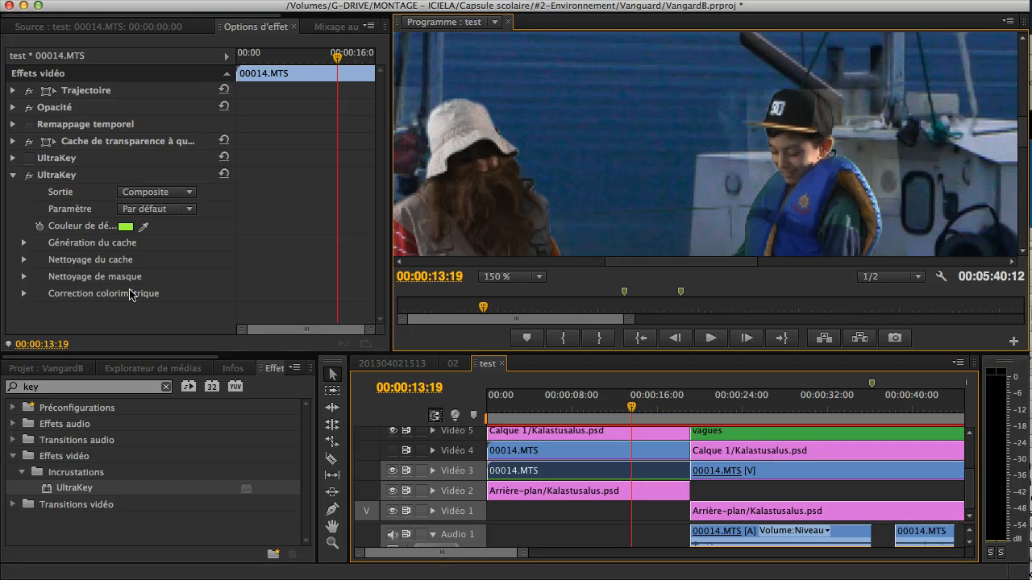
click(24, 243)
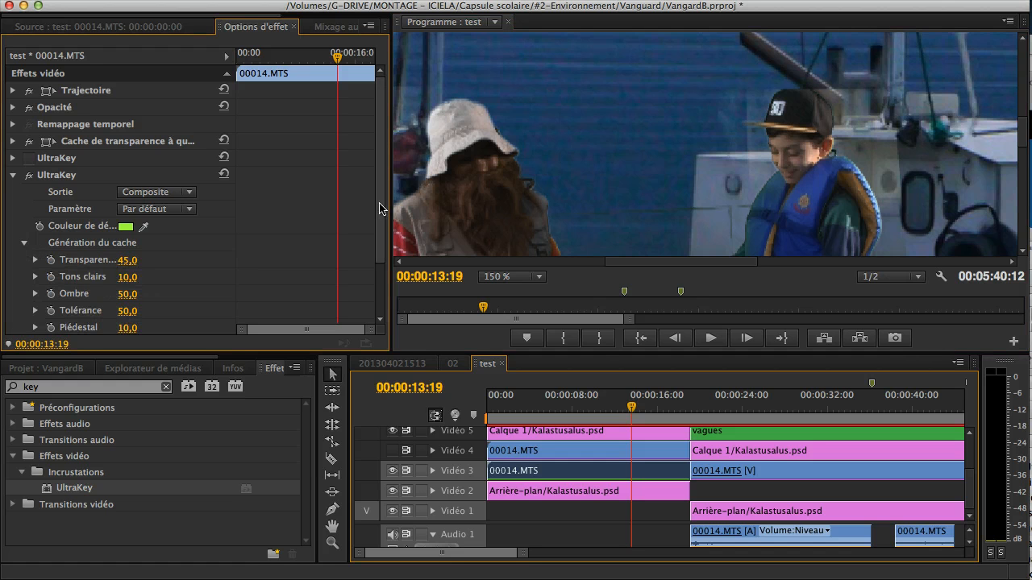
scroll(382, 209, down, 3)
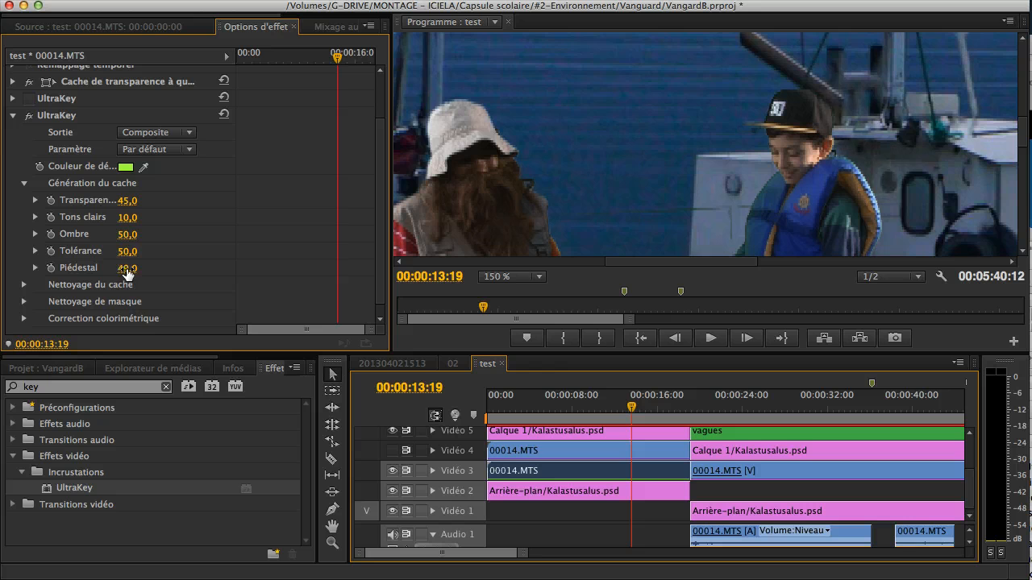
drag(127, 274, 127, 274)
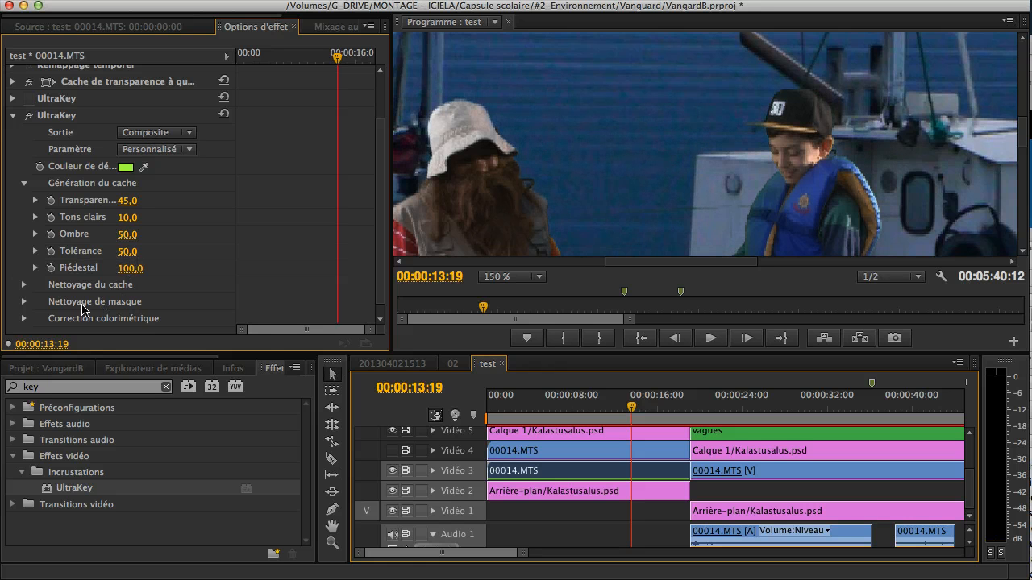
Step: Set Contraste to 100 in the new UltraKey's matte cleanup settings
click(25, 286)
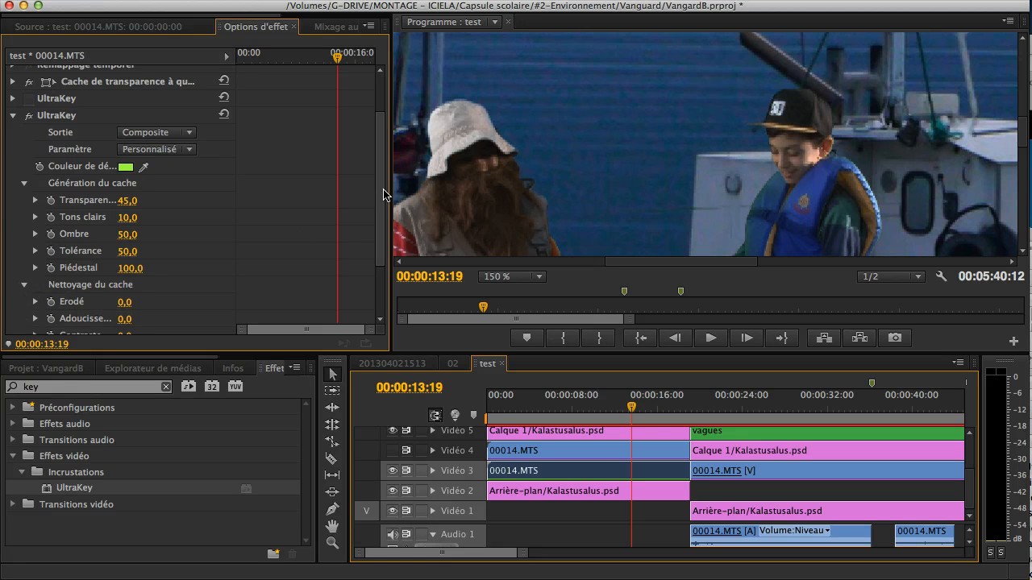
scroll(385, 231, down, 2)
scroll(384, 231, down, 1)
drag(127, 260, 129, 264)
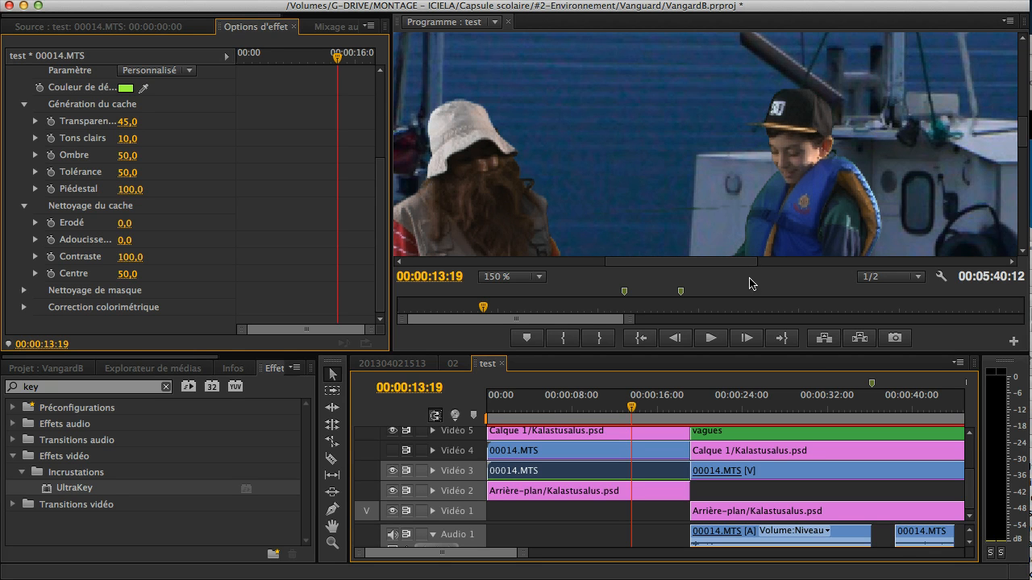
Step: Fit the full frame in the programme monitor and search the effects for "vert" to pick out Miroir vertical
click(537, 277)
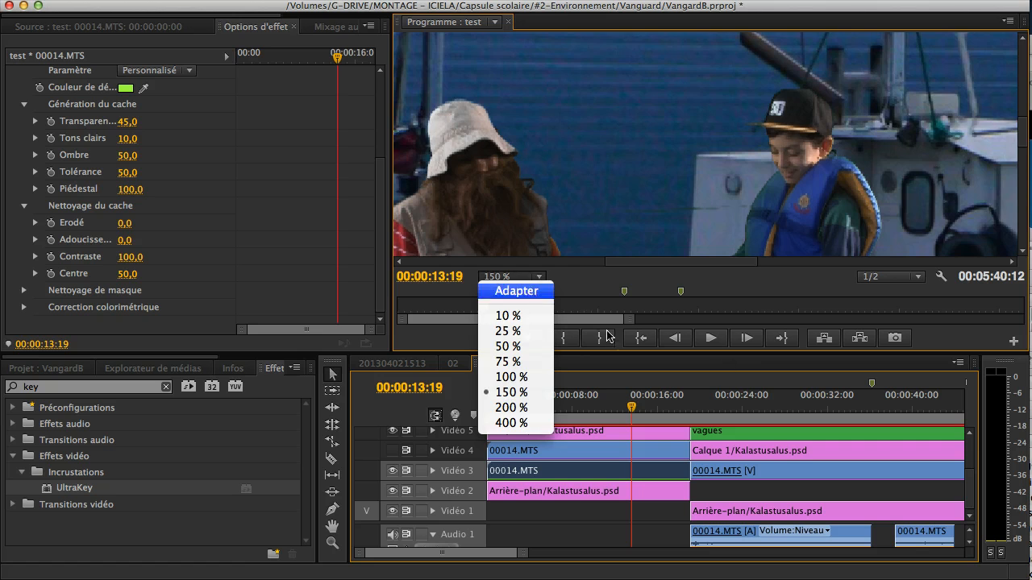
click(513, 290)
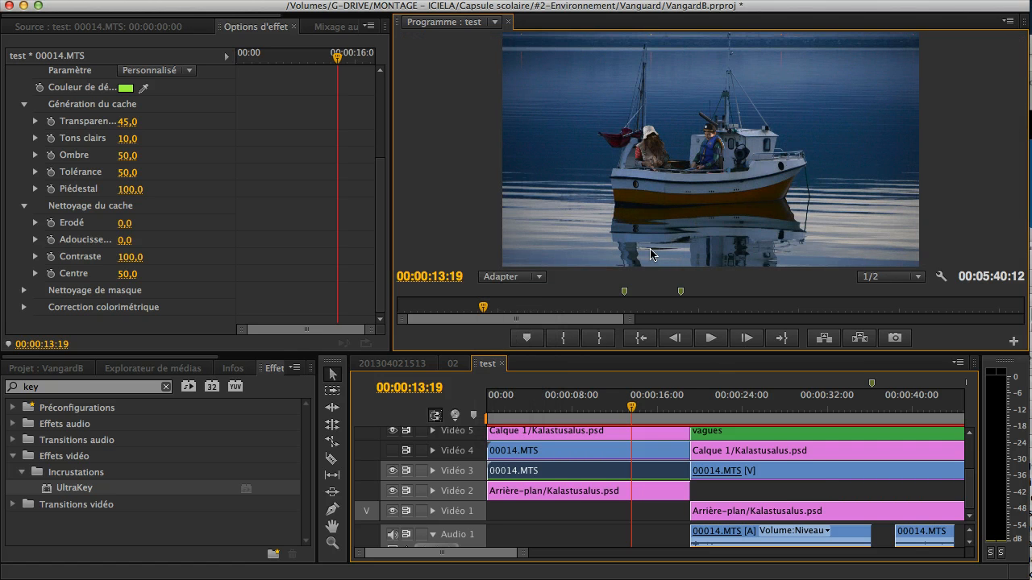
click(146, 390)
drag(130, 387, 5, 379)
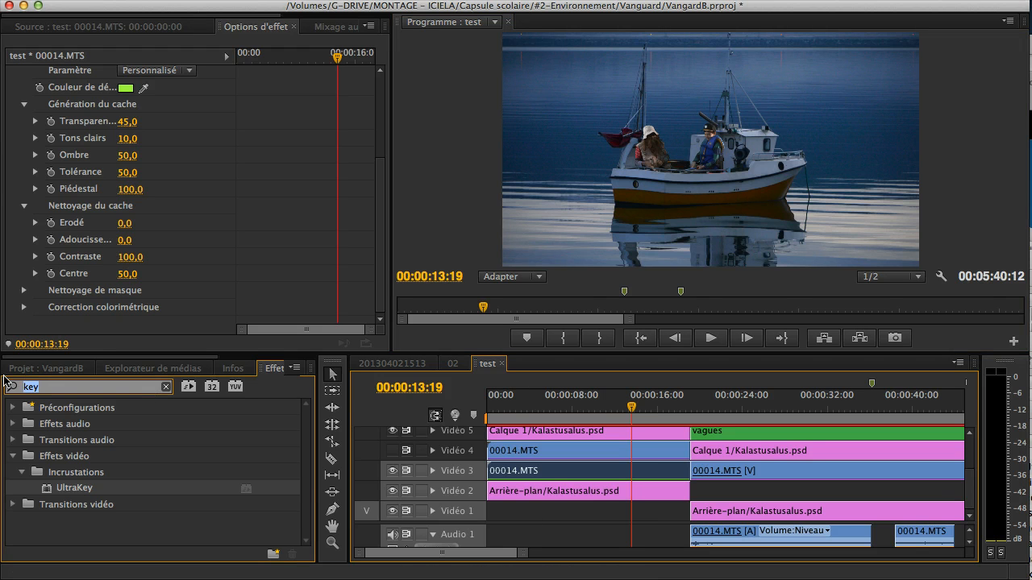
text(vert)
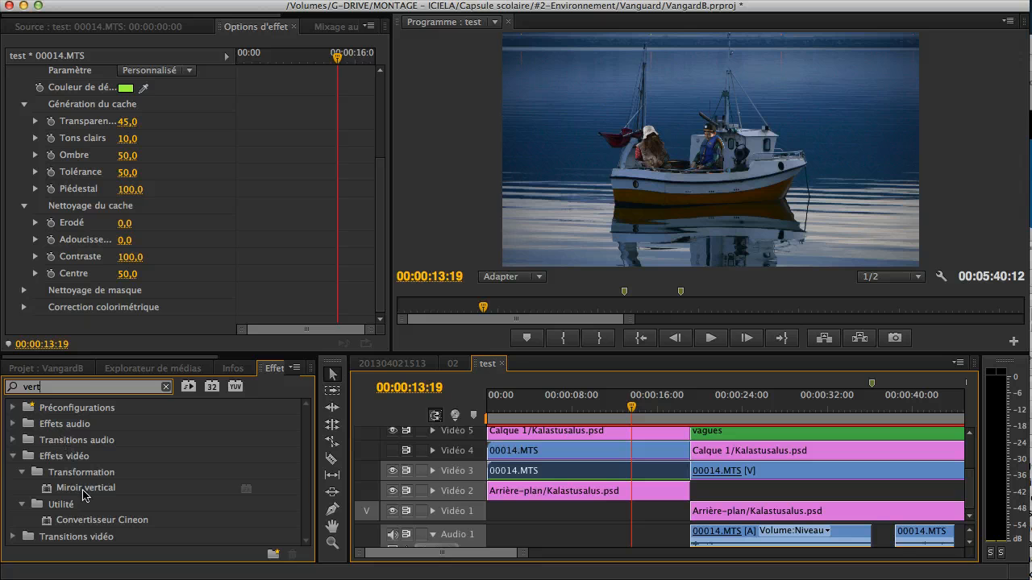
click(83, 489)
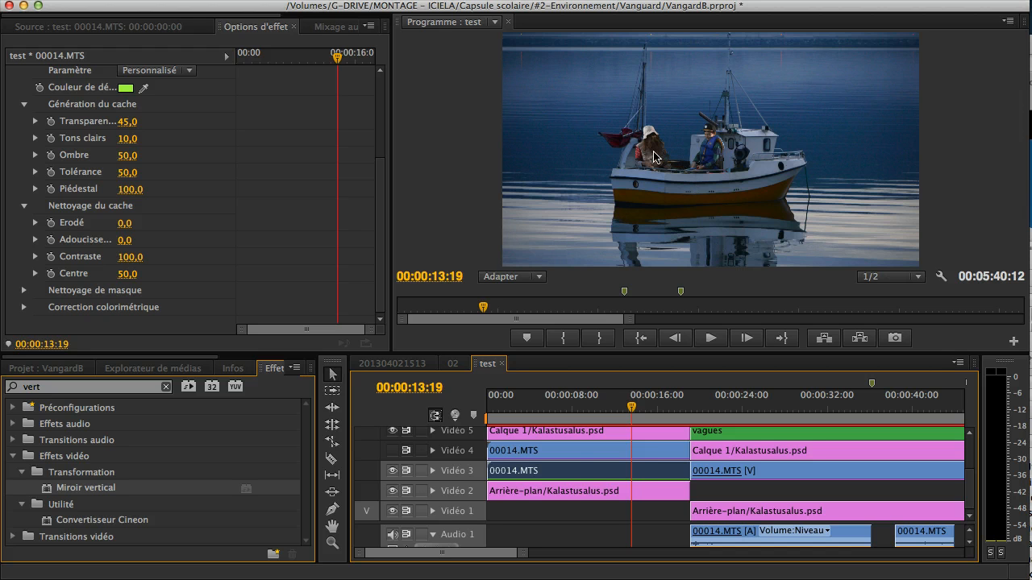
Step: Try replacing the 00014.MTS clip on Vidéo 4 with a duplicate of the Vidéo 3 clip, and undo the changes
click(587, 455)
key(Delete)
click(587, 476)
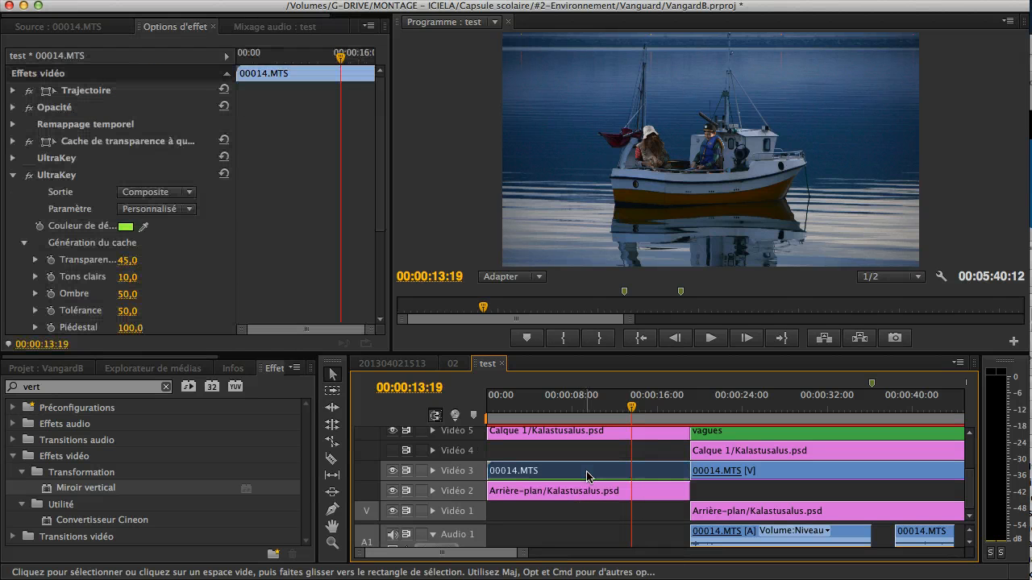
drag(587, 476, 569, 456)
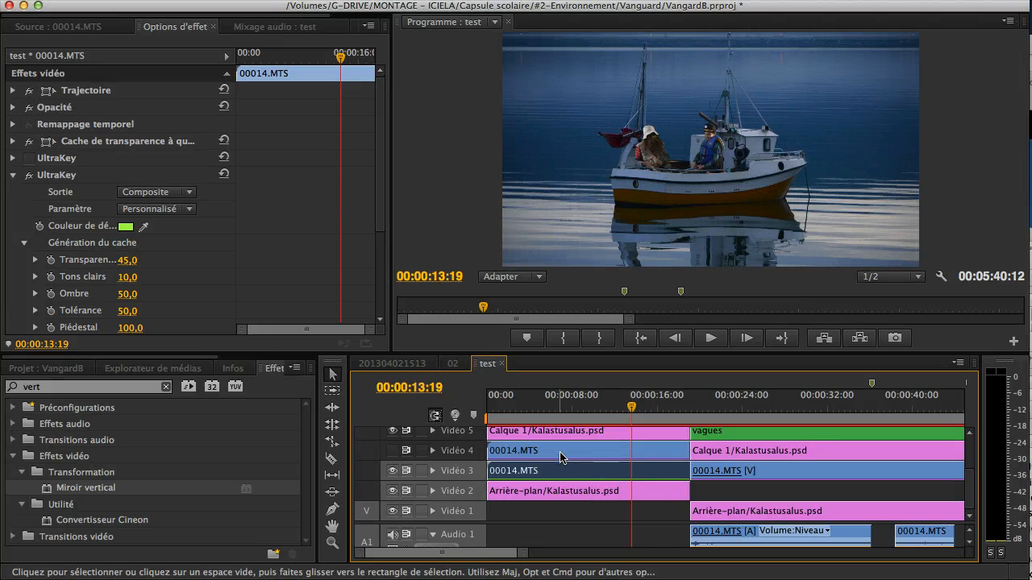
key(super+z)
key(super+z)
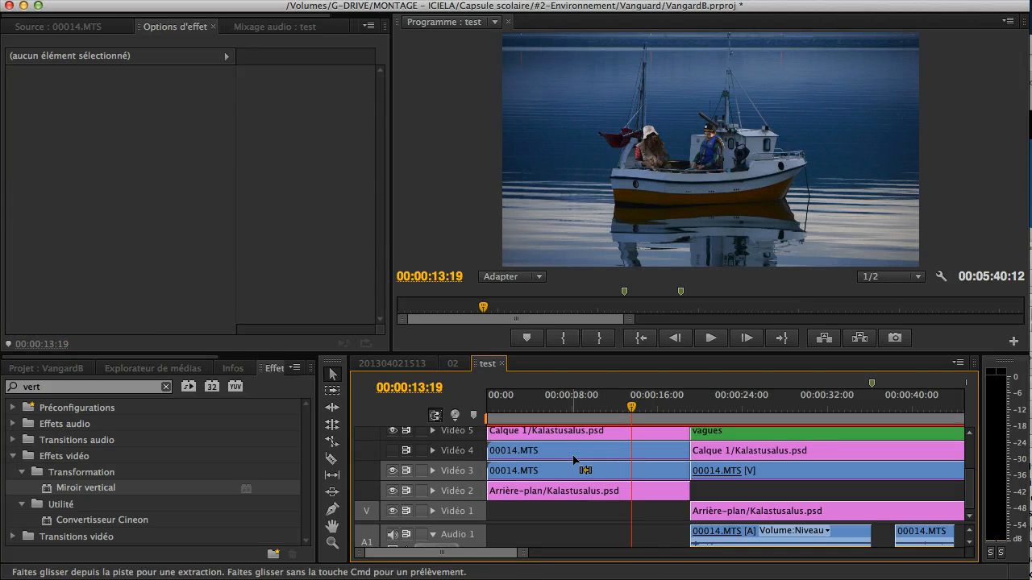
Step: Select the mirrored 00014.MTS clip on Vidéo 4 and turn on that track's visibility
click(575, 458)
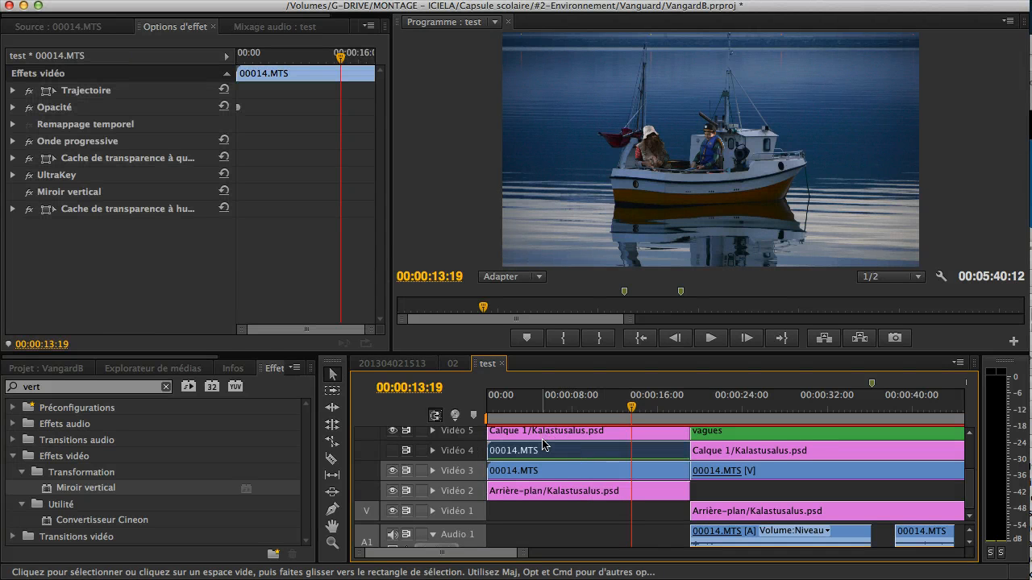
click(29, 192)
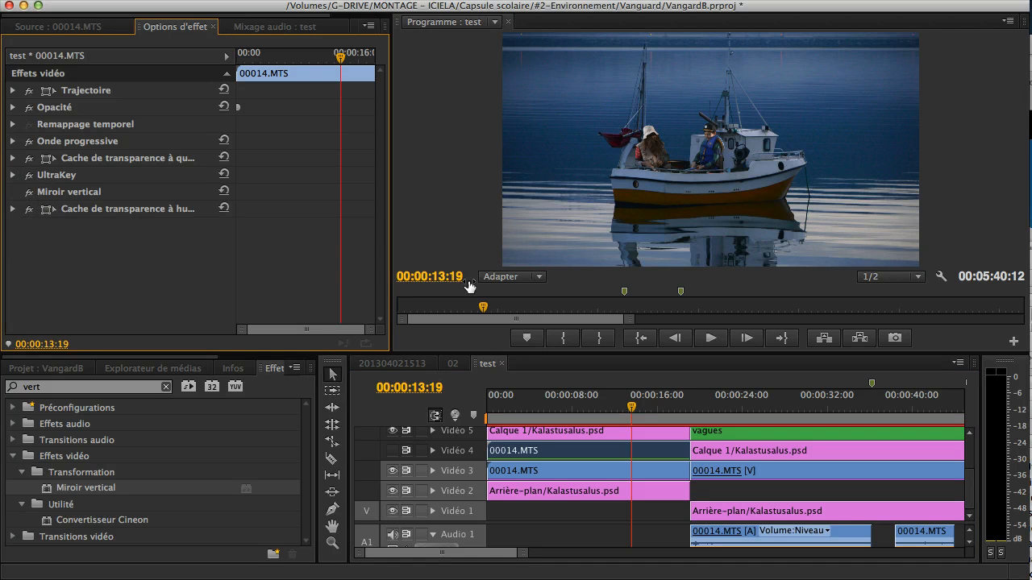
click(393, 450)
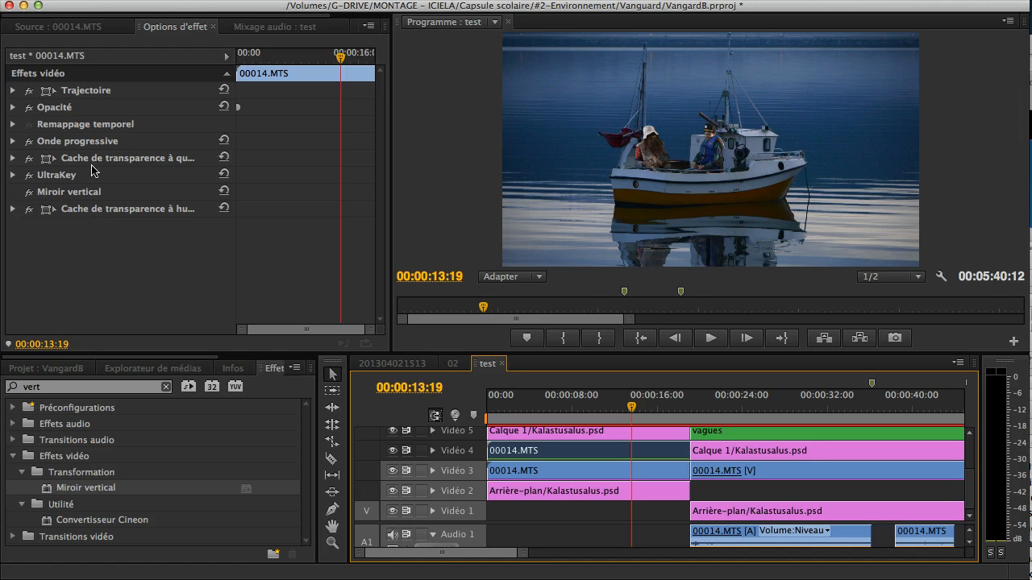
Step: Expand the Vidéo 4 clip's opacity and blend mode settings and scrub the sequence back to 00:00:13:01
click(13, 108)
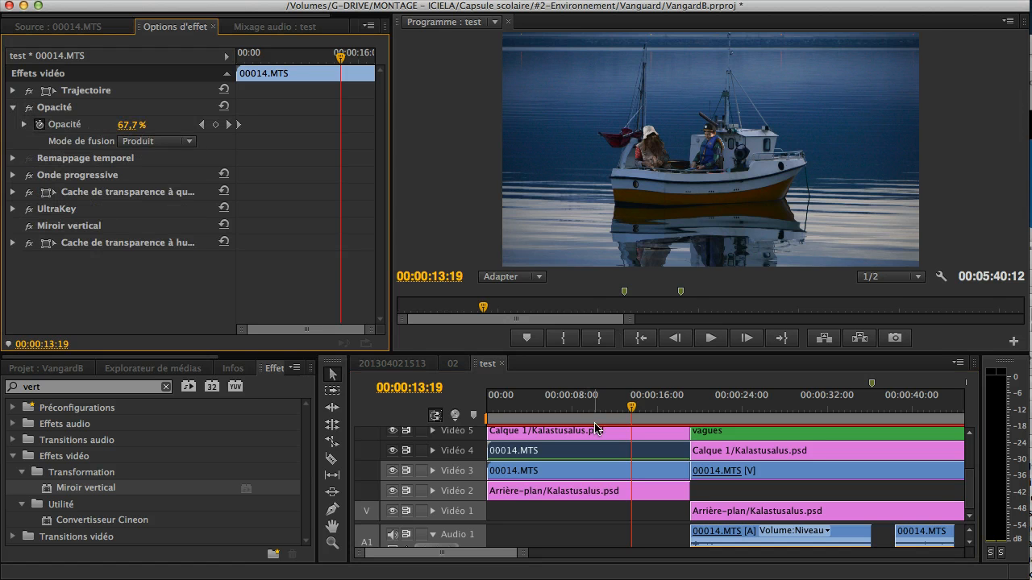
click(629, 400)
mouse_move(629, 406)
mouse_down()
mouse_move(571, 407)
mouse_move(626, 408)
mouse_up()
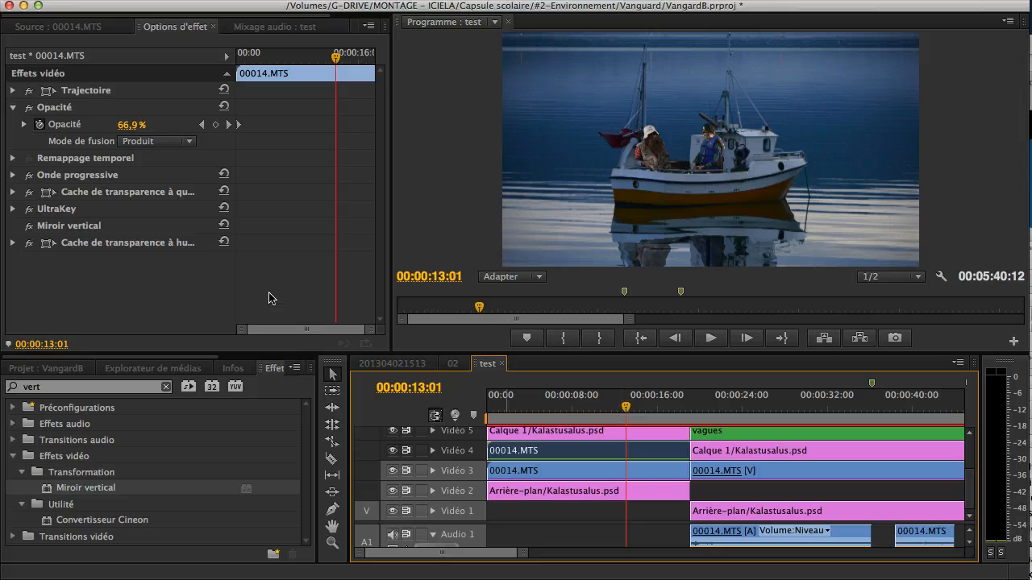